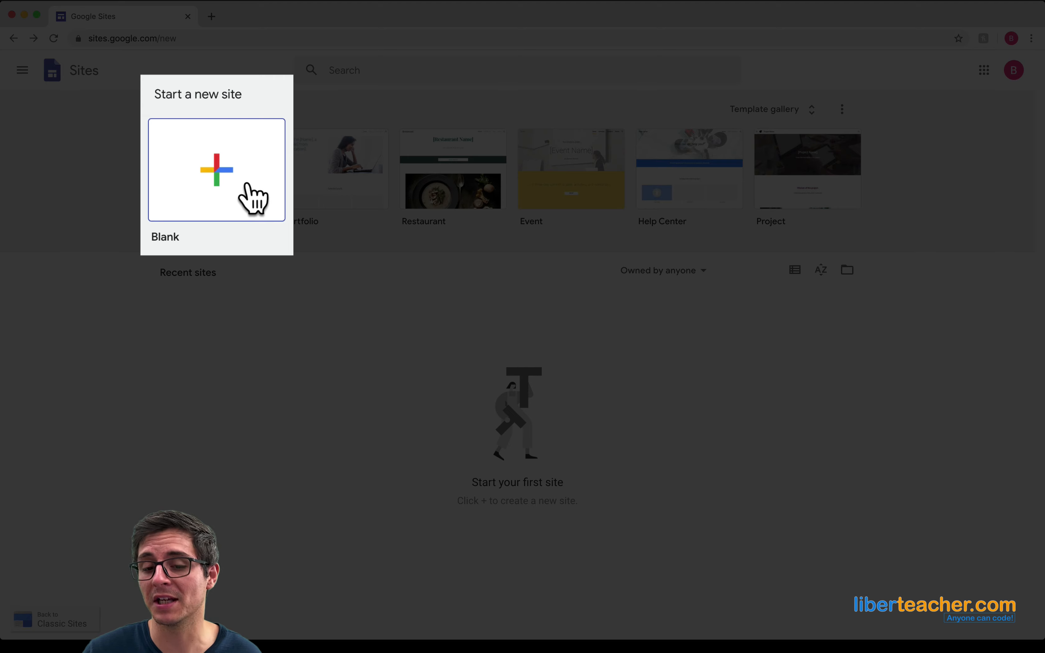
Create a new site from the blank template and inspect its site name, logo and page title fields
click(249, 184)
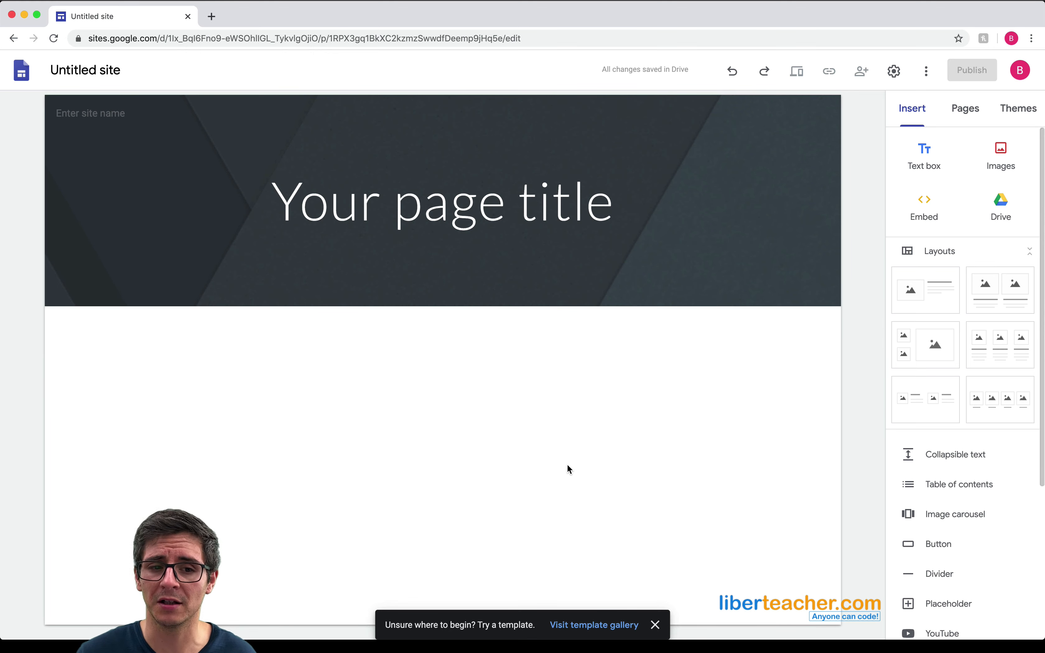
click(85, 111)
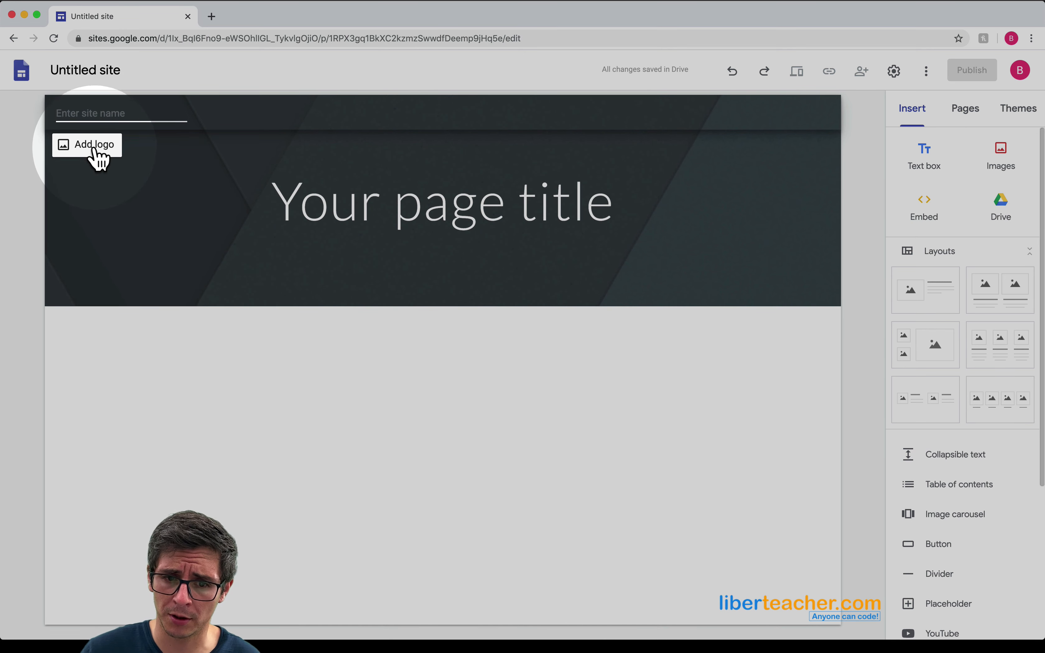
click(362, 198)
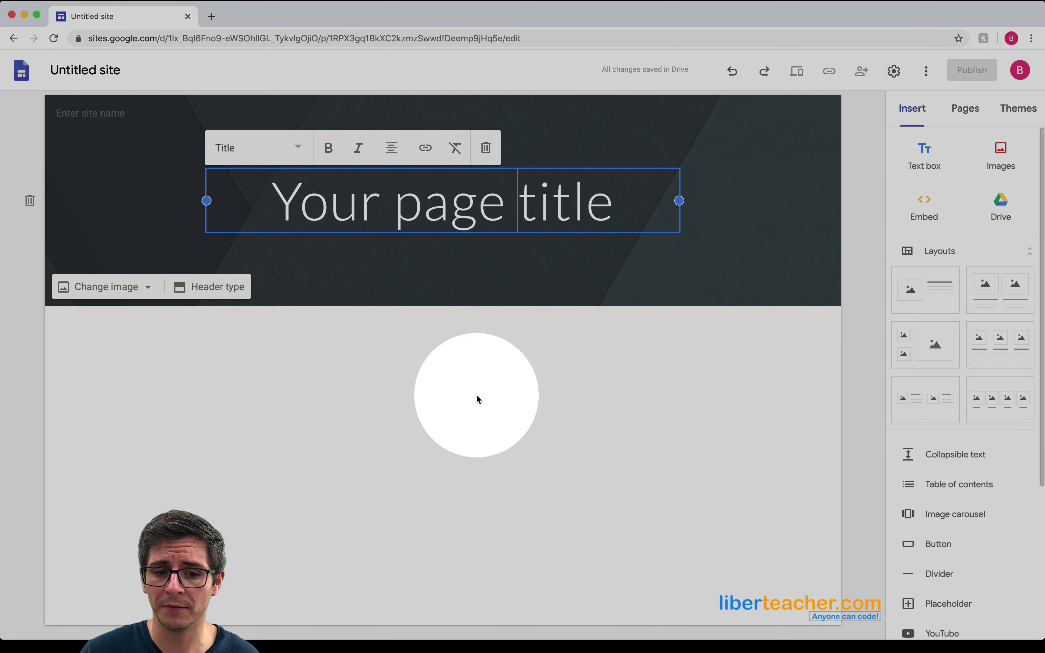
click(476, 394)
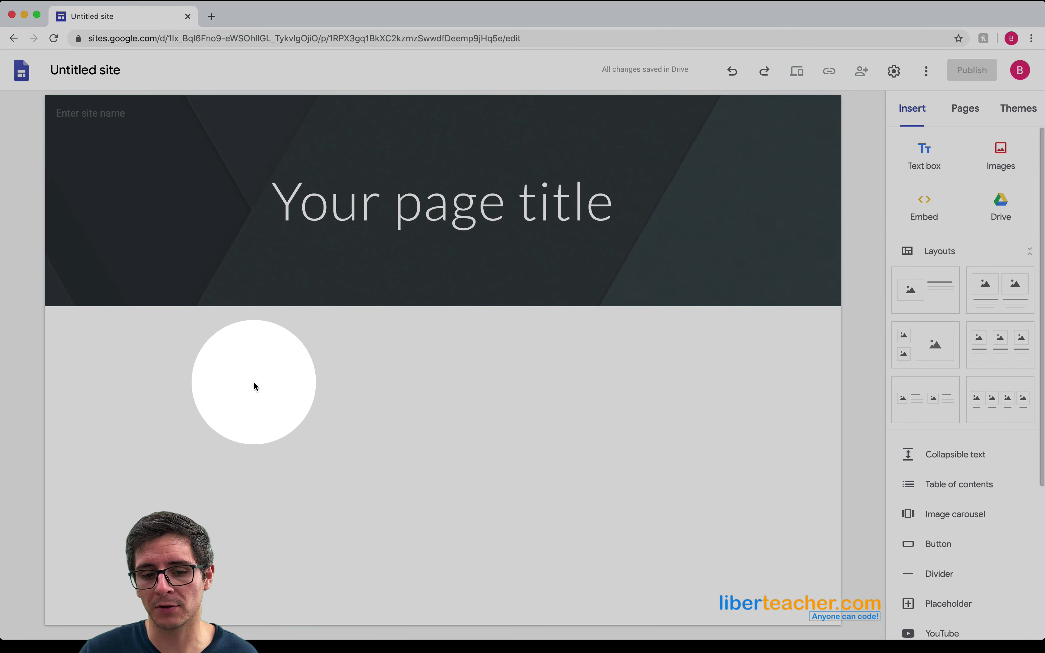
click(501, 398)
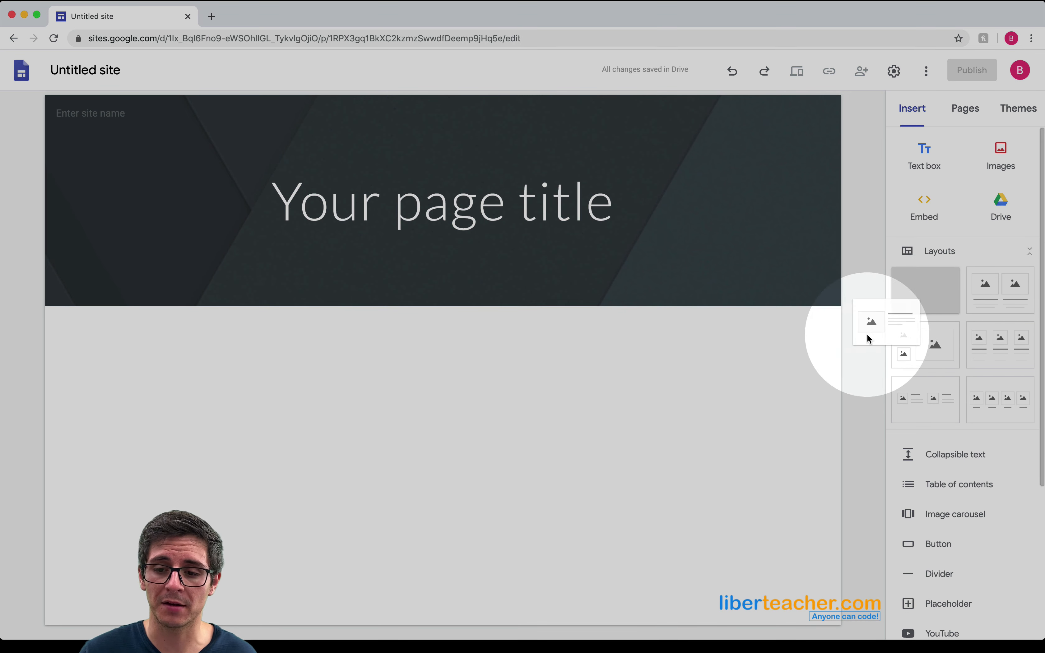
Fill the home page with two image-beside-text layout sections below the header, deleting the surplus section
click(925, 308)
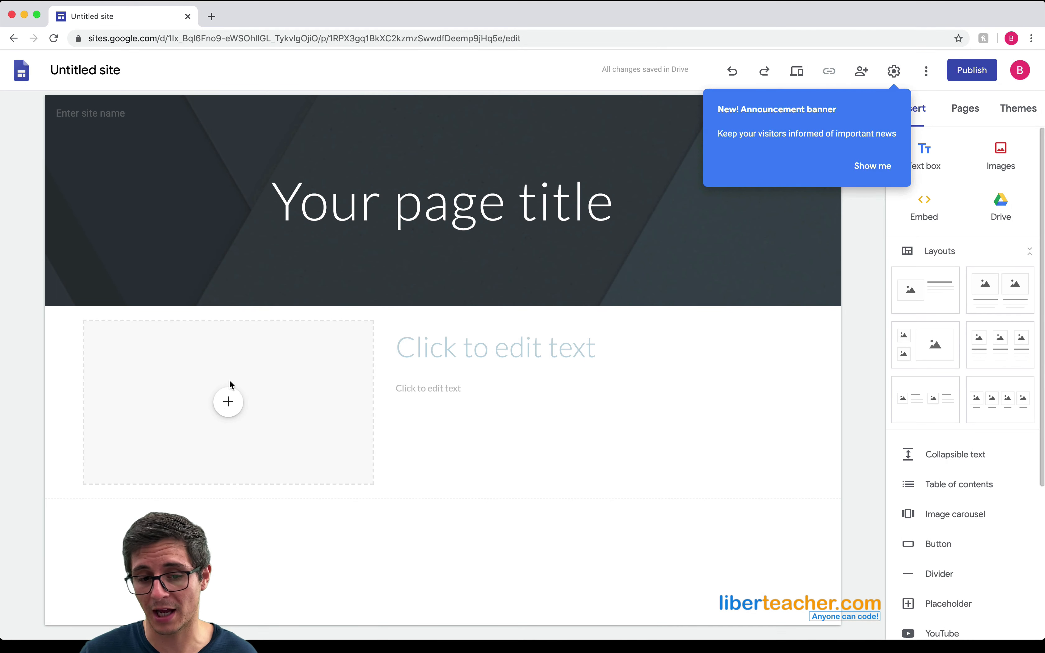
click(228, 380)
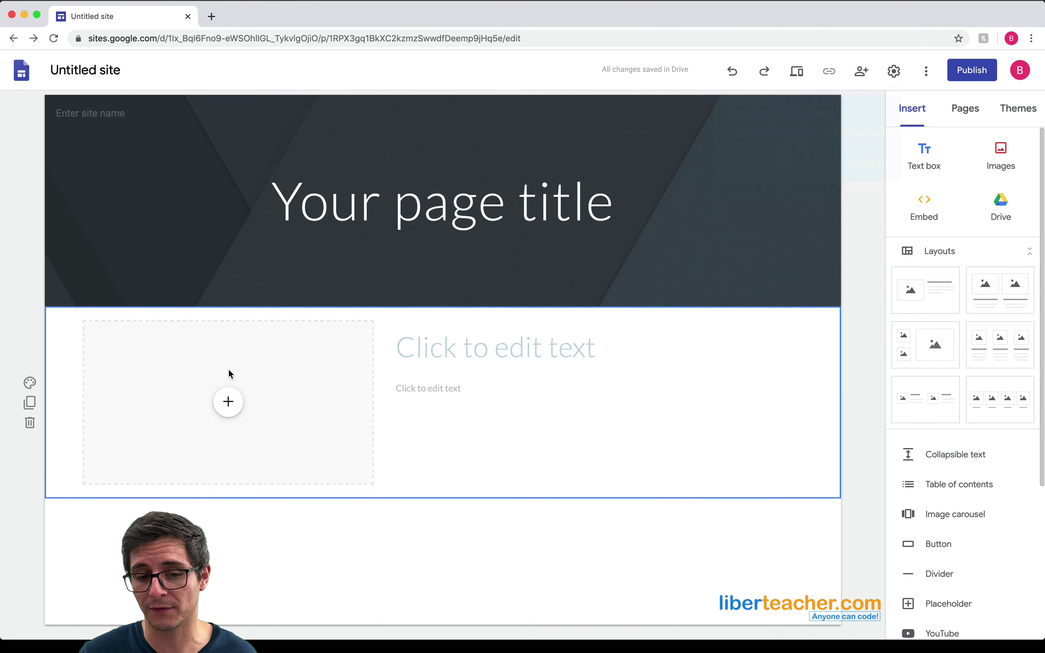
click(936, 309)
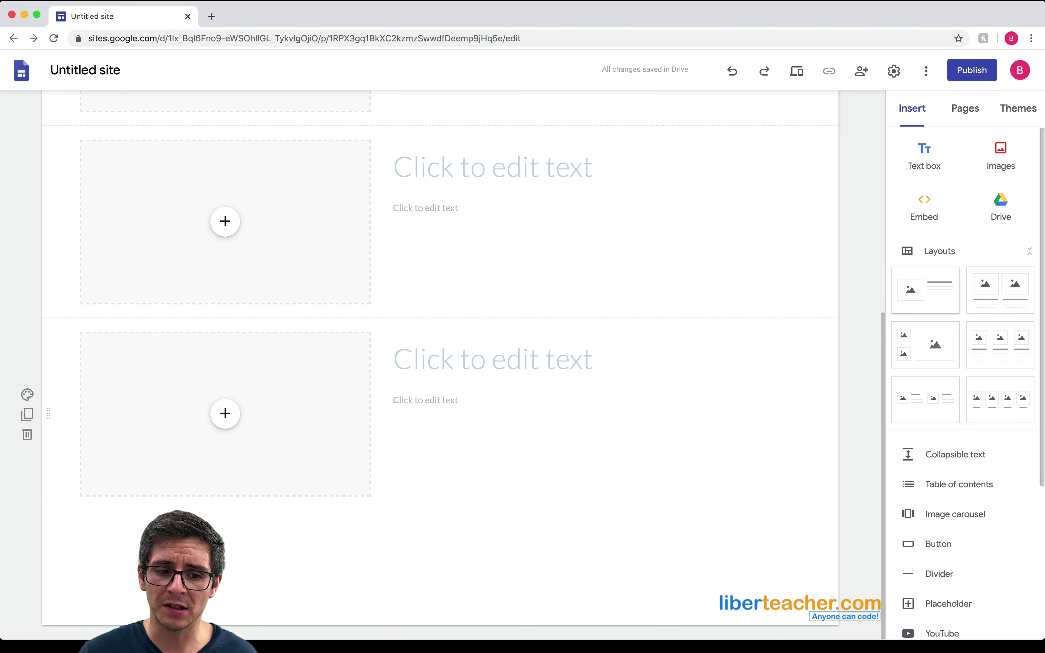
click(27, 434)
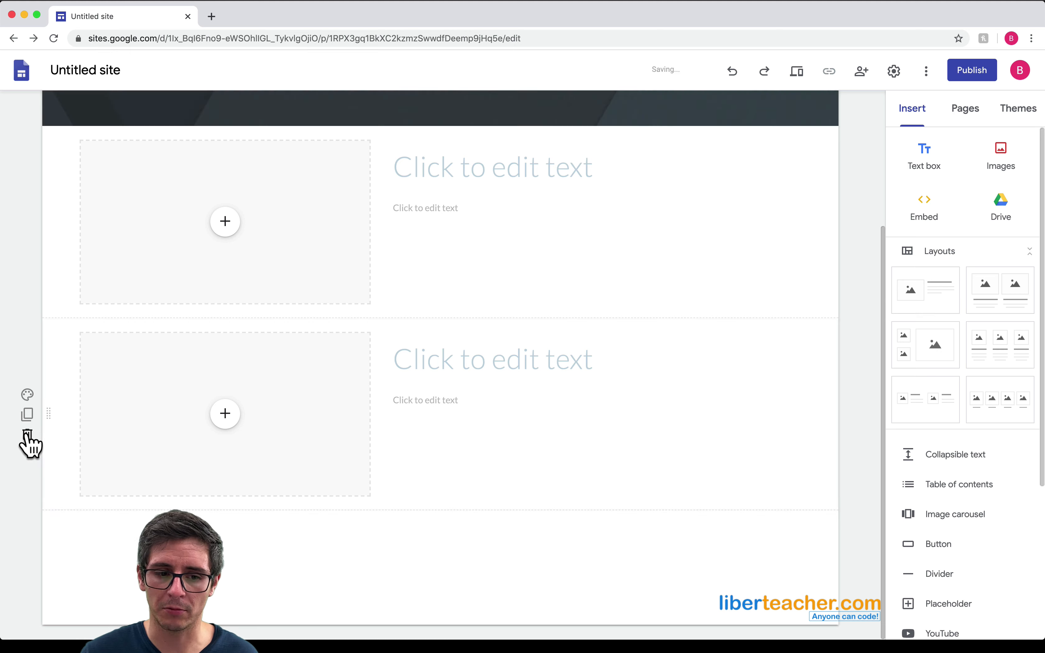
Examine the background options for the home page's lower section without applying one
click(29, 395)
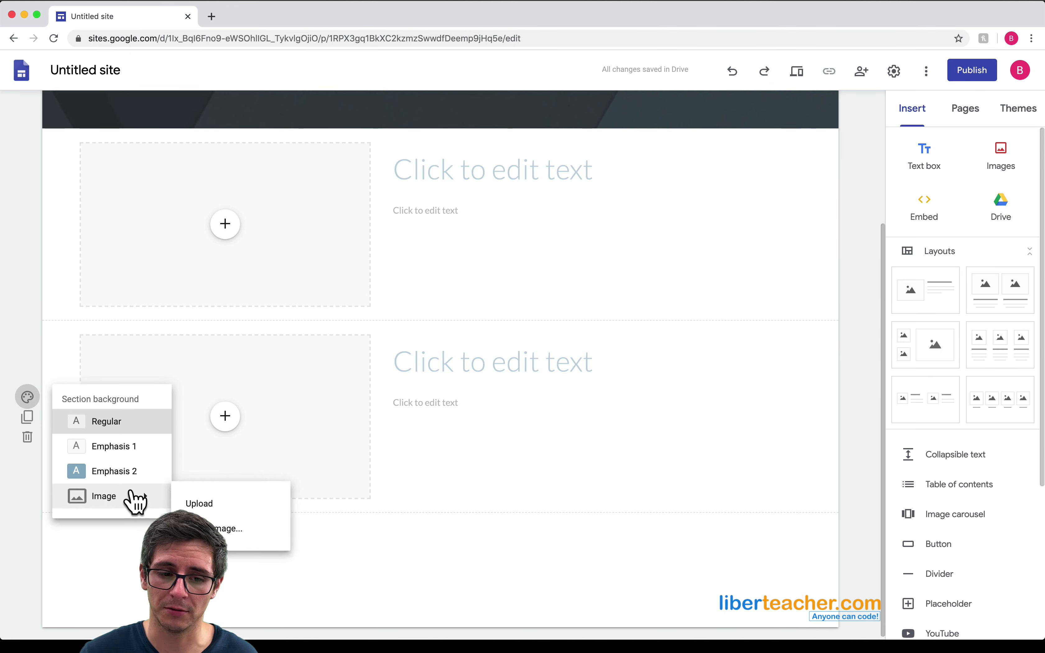
scroll(525, 433, up, 4)
click(846, 375)
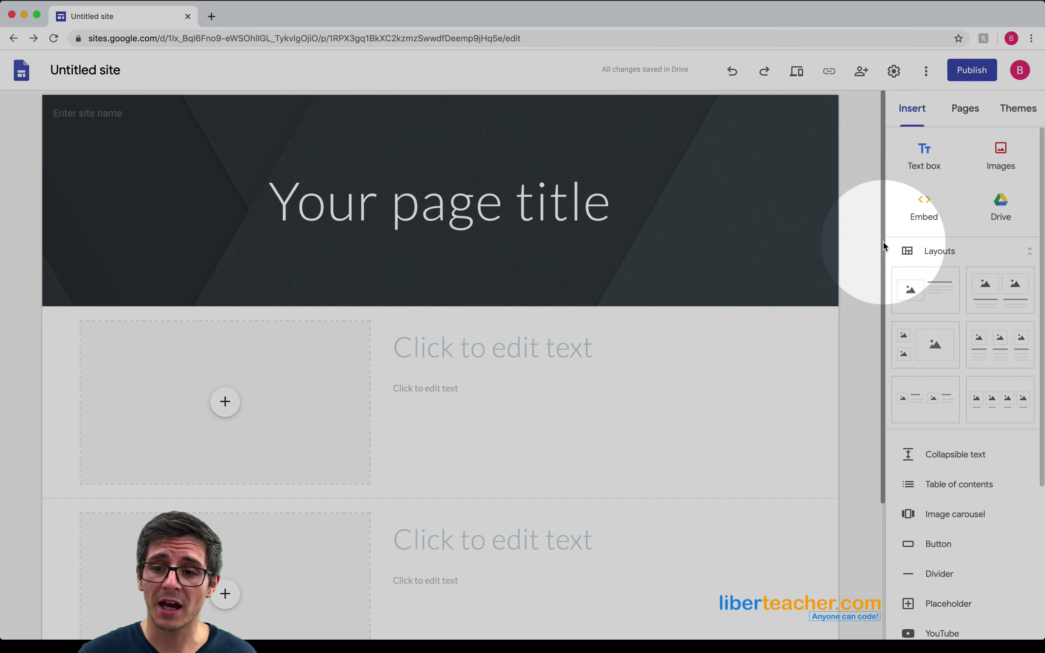
Add a new page named "1st app" and give it one image-beside-text layout section
click(975, 118)
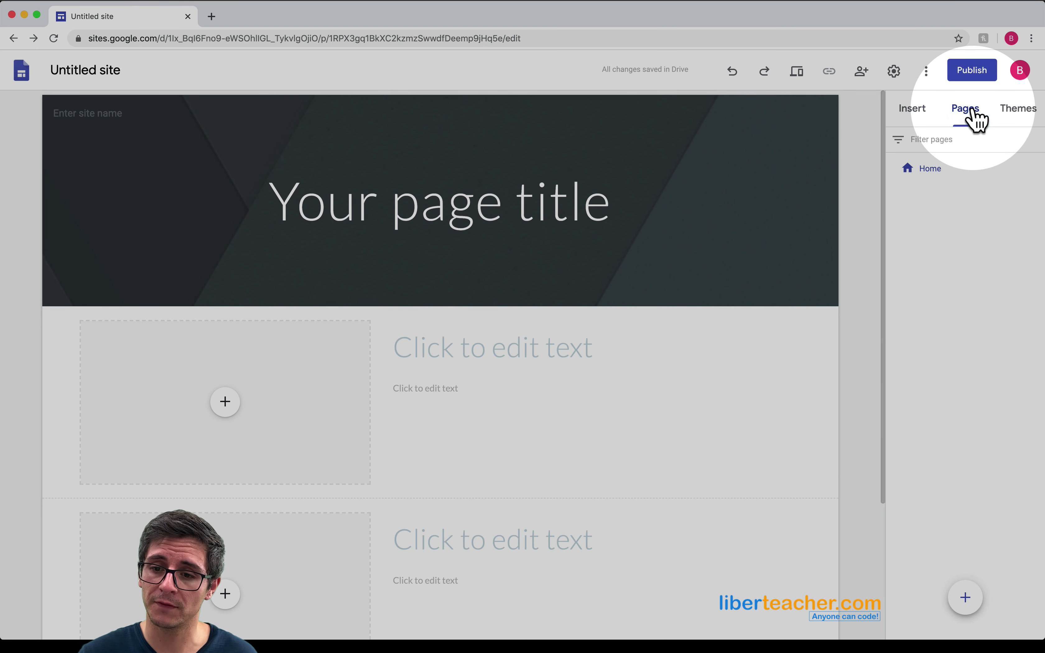
mouse_move(986, 601)
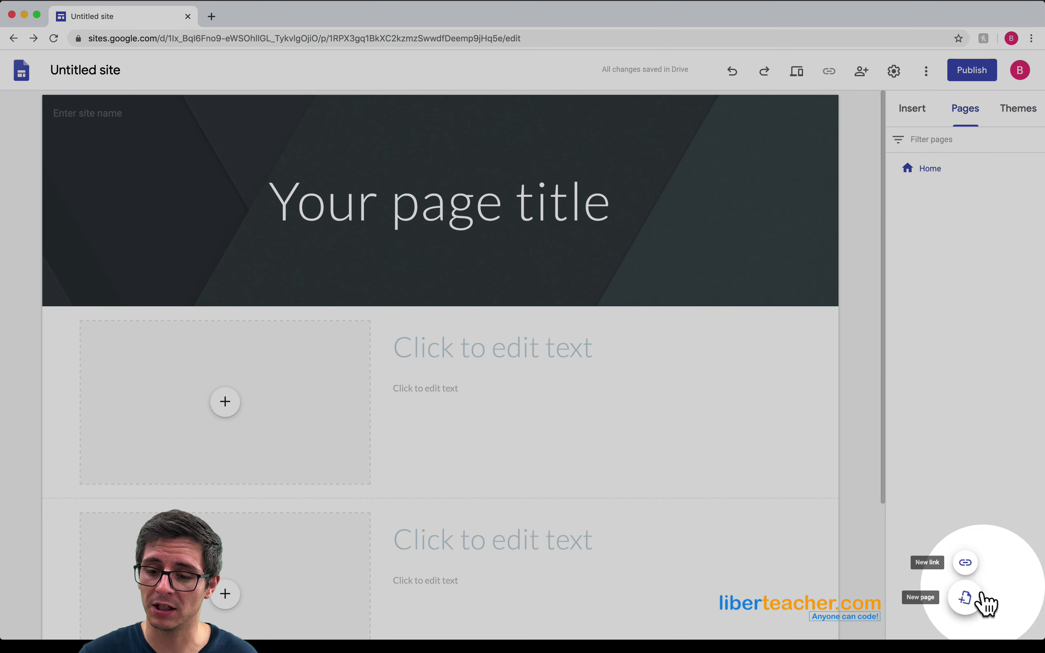
click(967, 604)
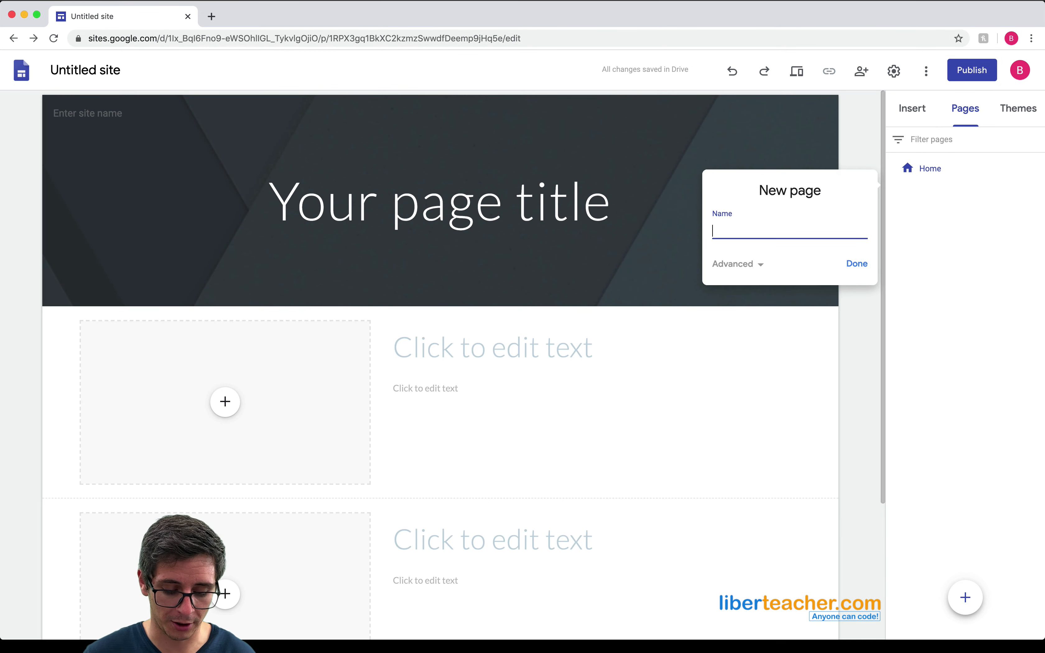
text(1st app)
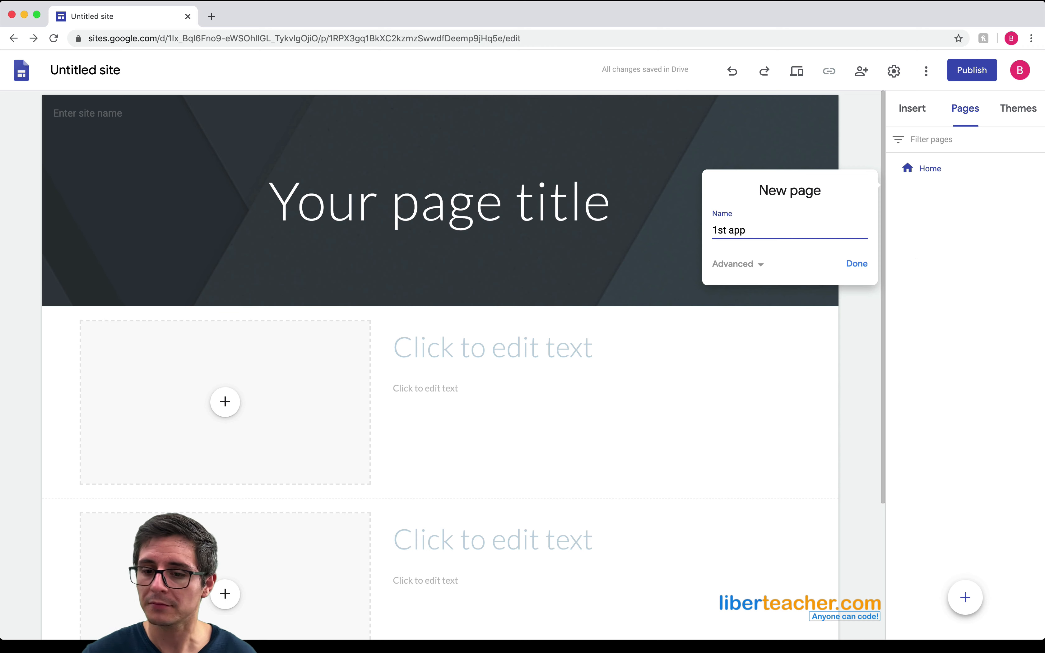
click(866, 271)
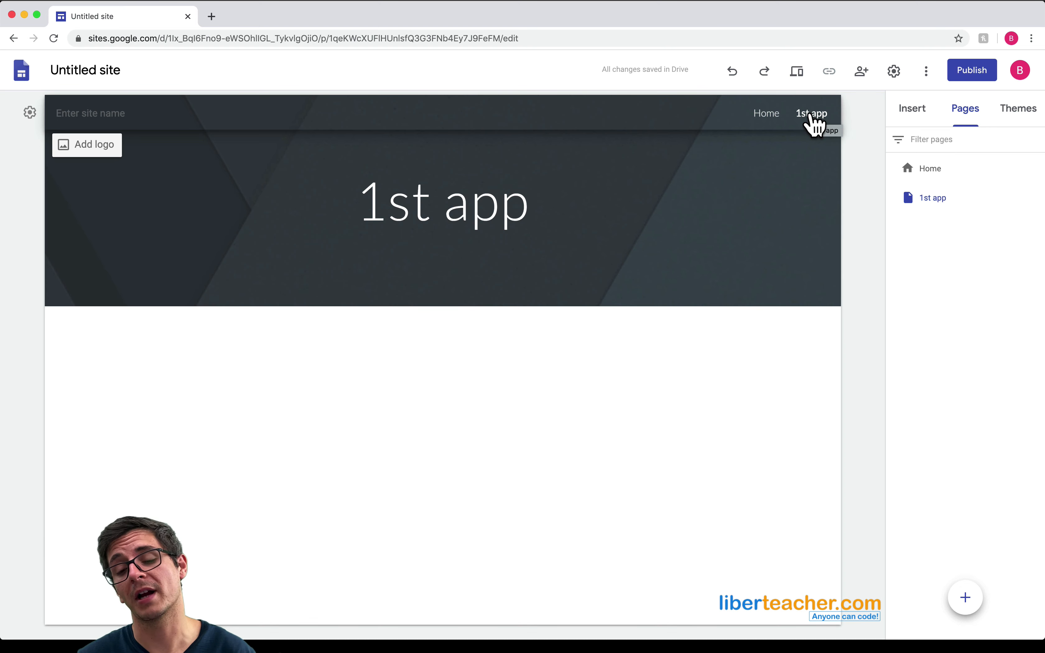
click(914, 110)
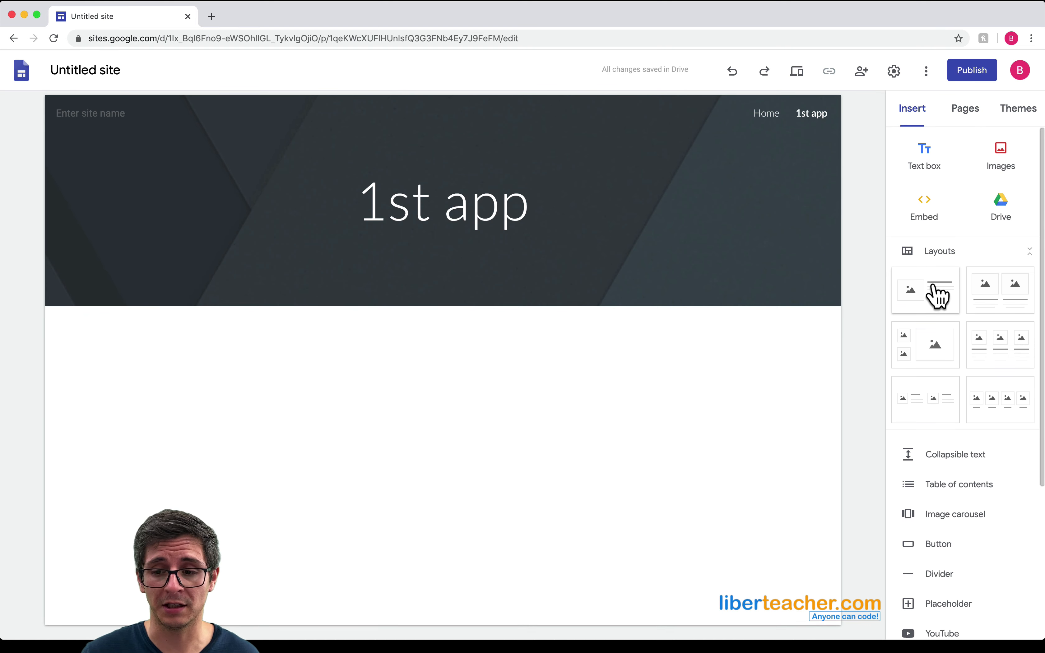
click(934, 294)
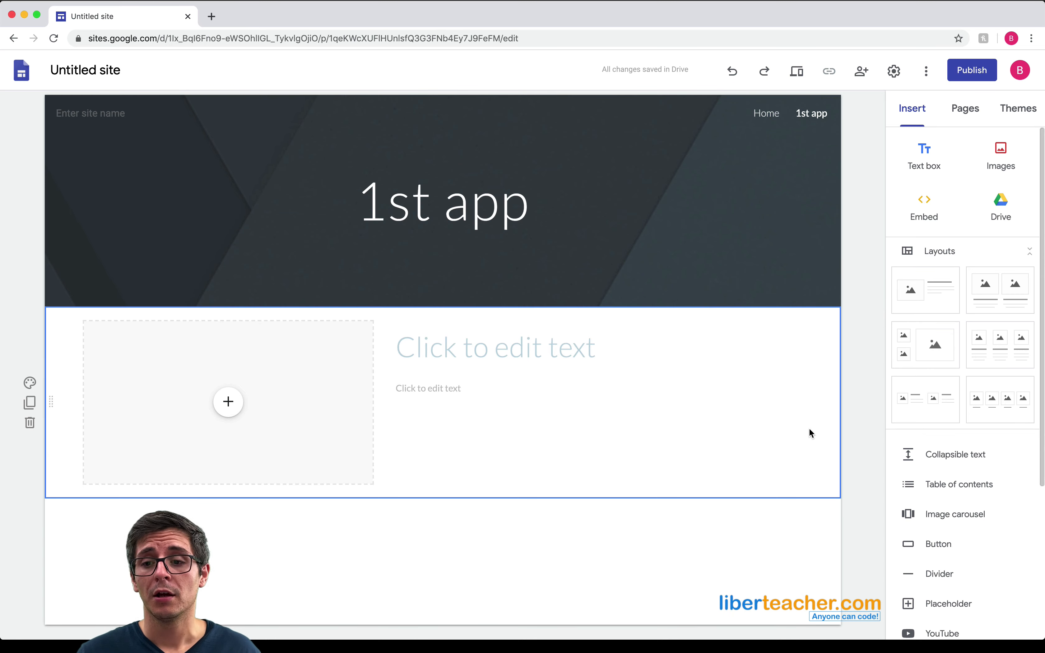
Publish the site to the web at an address made of "example1" followed by the owner's first name
click(969, 75)
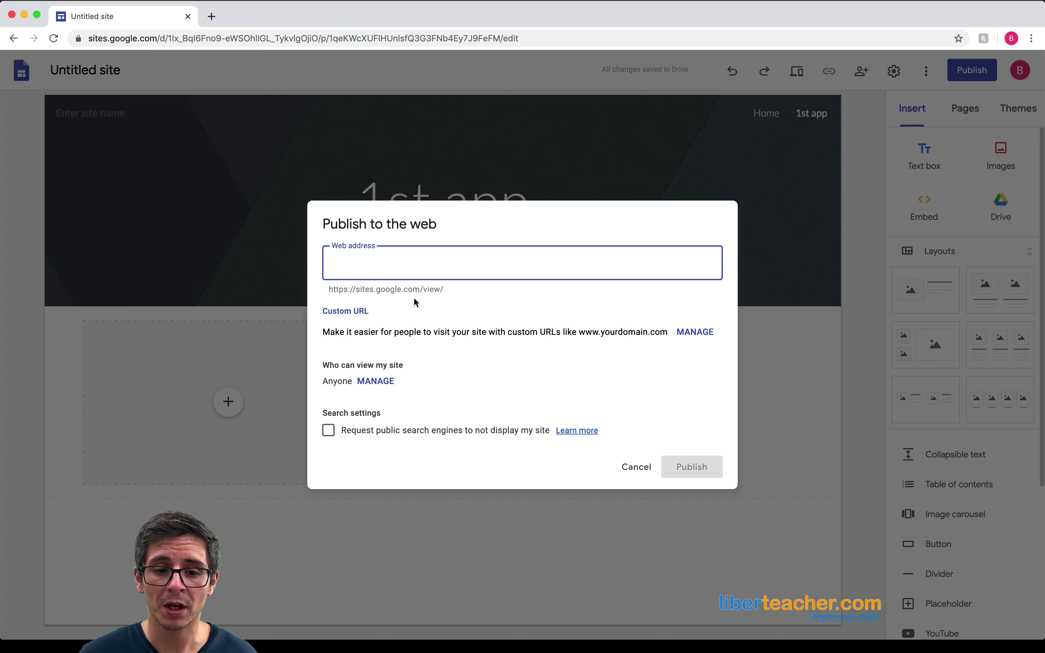
click(358, 307)
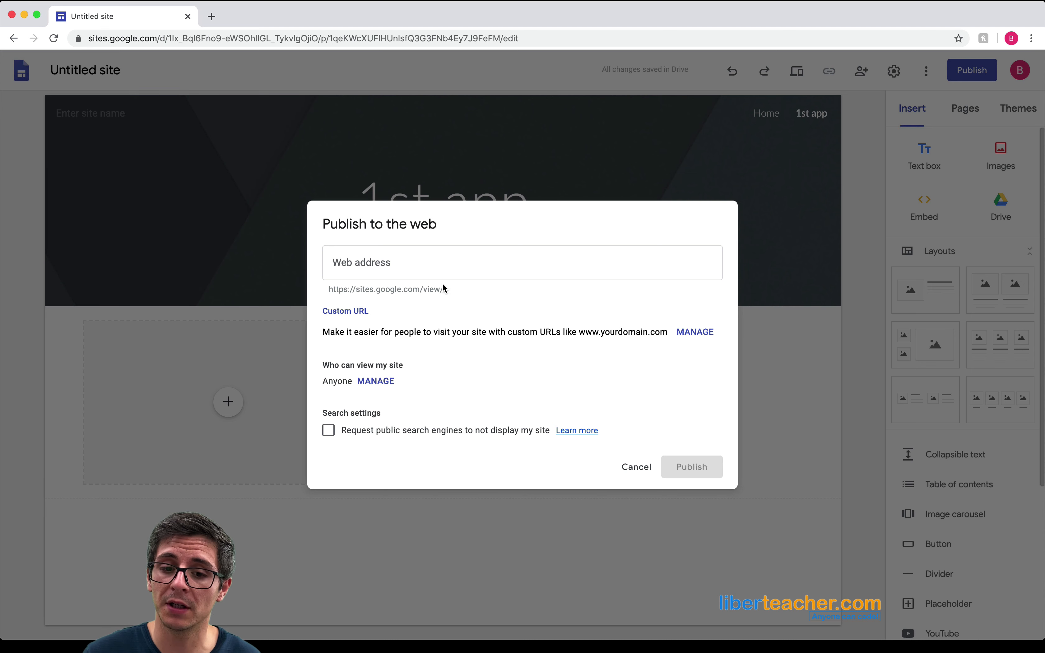
drag(445, 288, 303, 290)
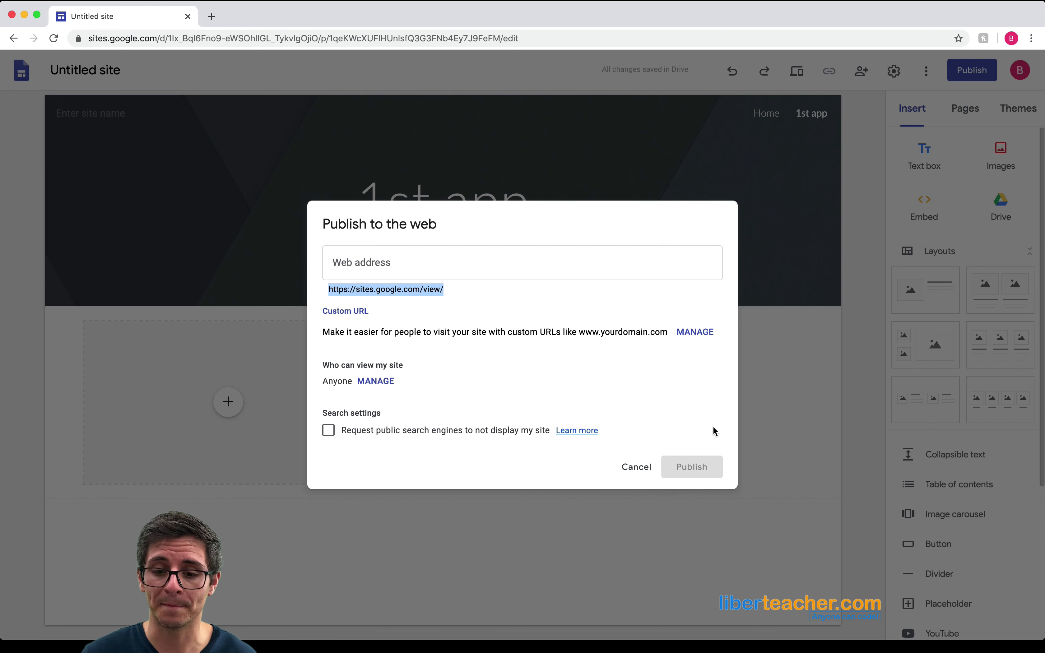
click(434, 264)
text(example1)
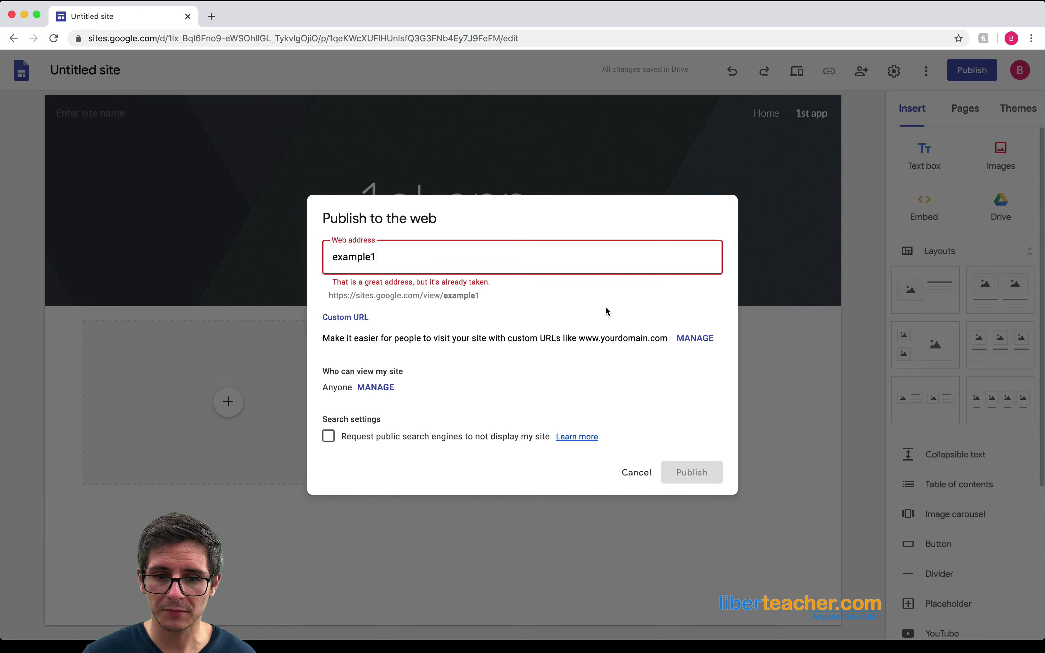
text(brian)
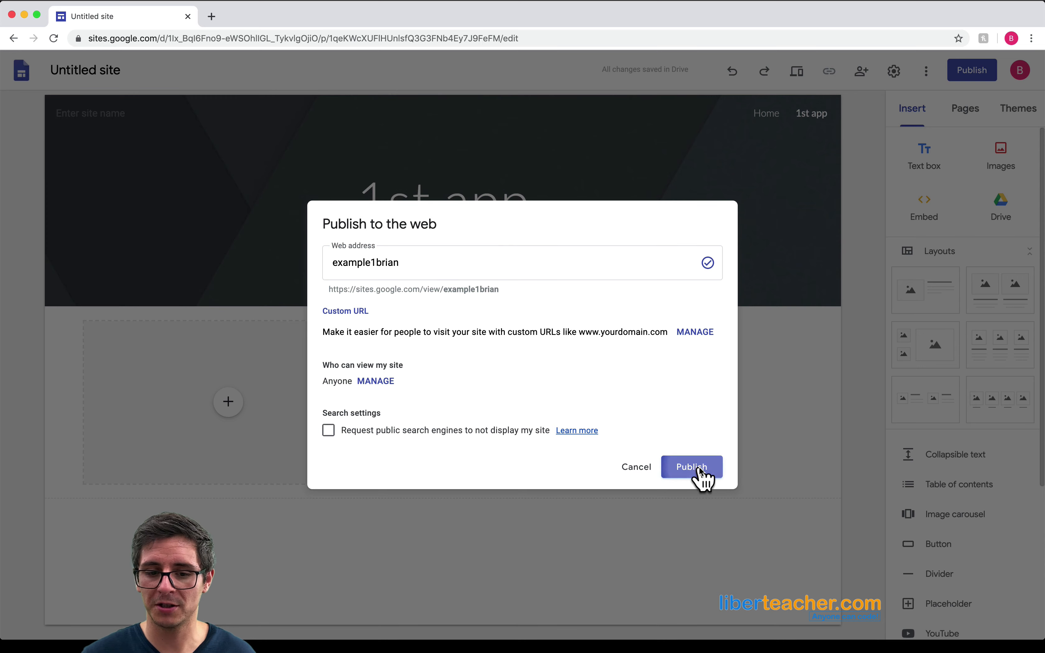
click(700, 470)
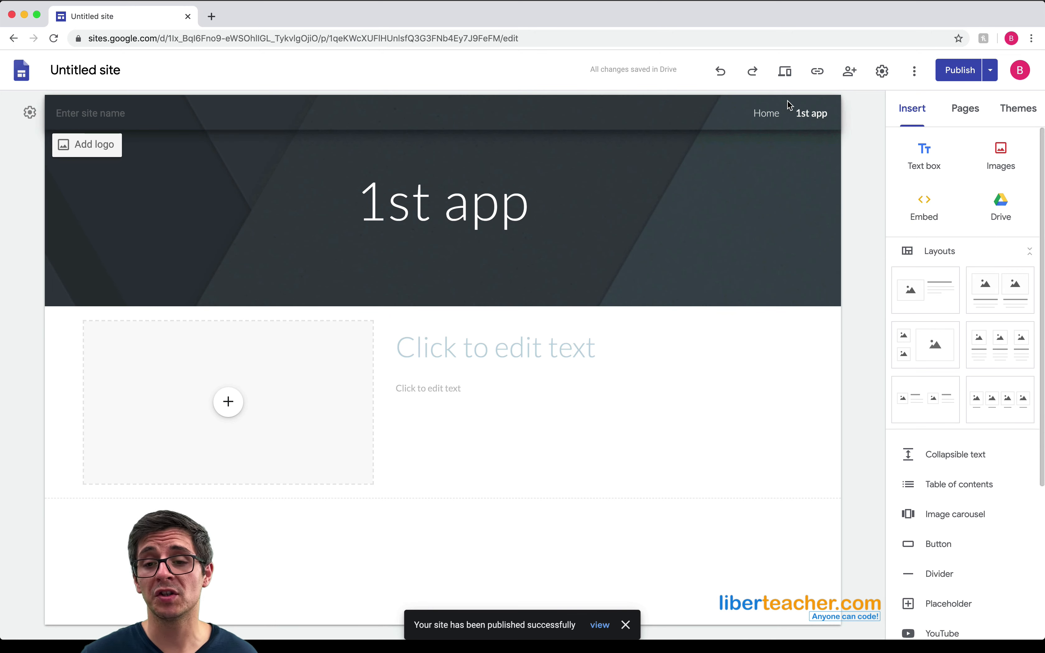
Preview the site's Home and 1st app pages, check the phone and tablet views, and exit the preview
click(786, 72)
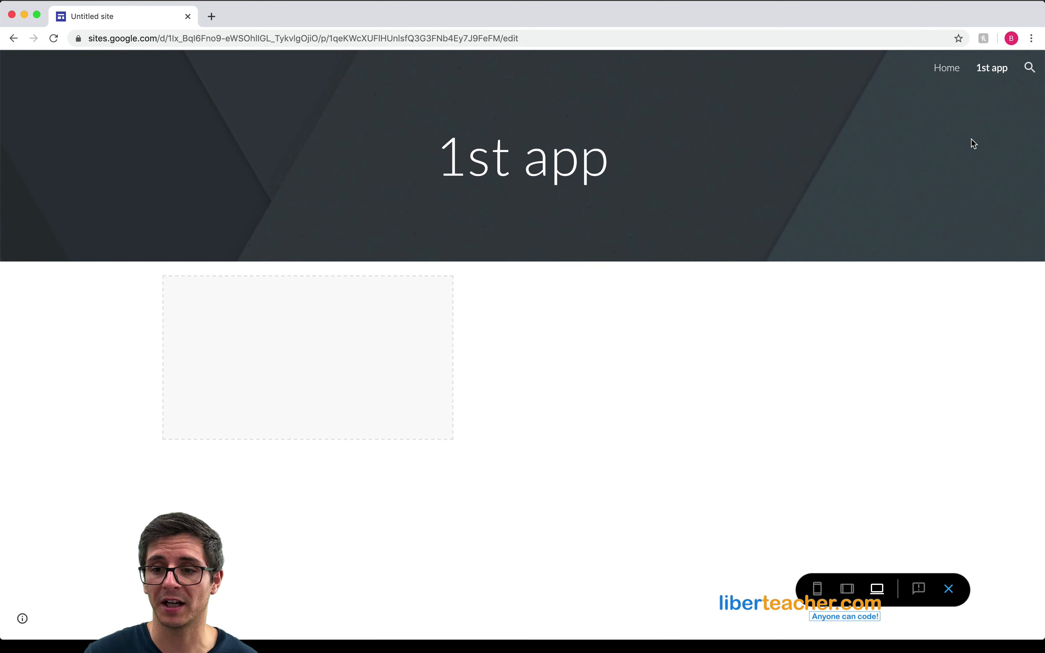
click(945, 76)
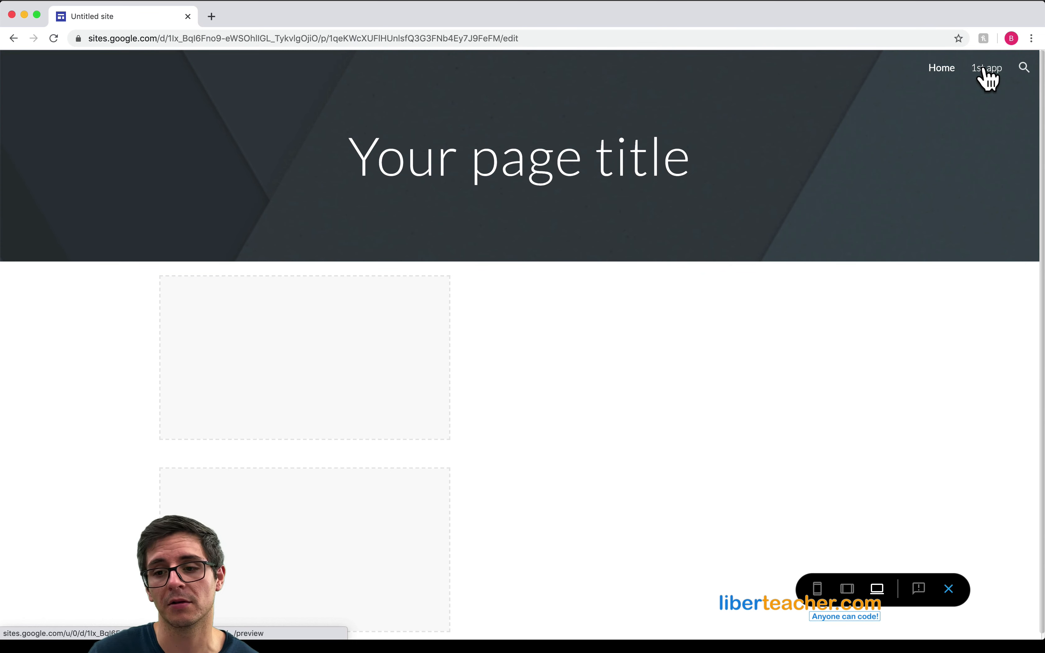
click(986, 75)
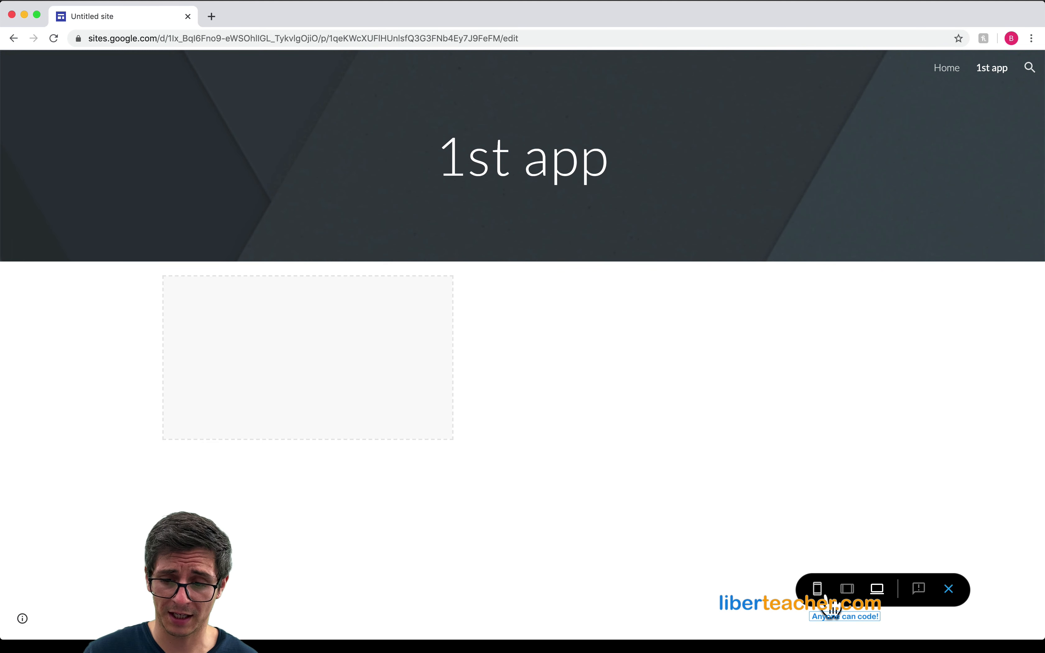
click(817, 588)
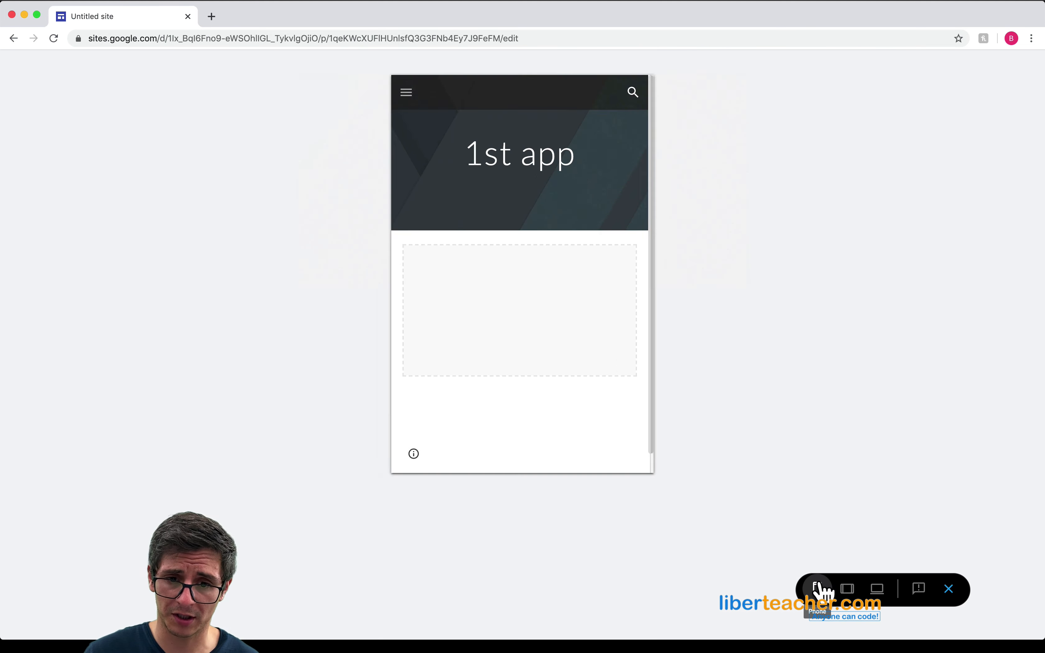
click(847, 588)
click(948, 593)
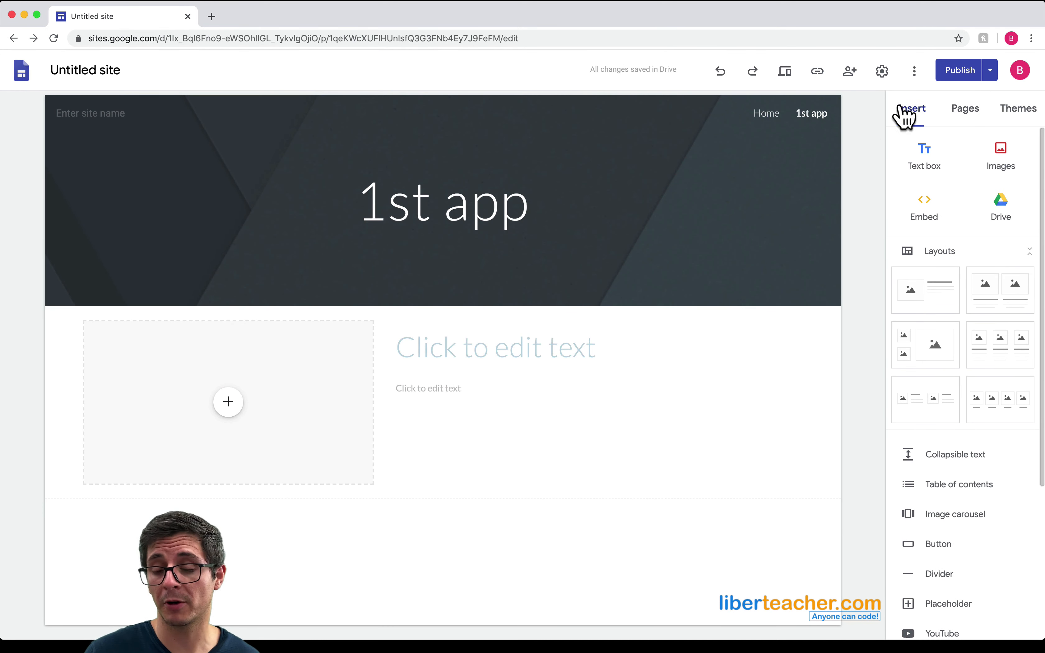
Review the site's unpublished changes, dismissing the introduction, and return to the editor
click(960, 70)
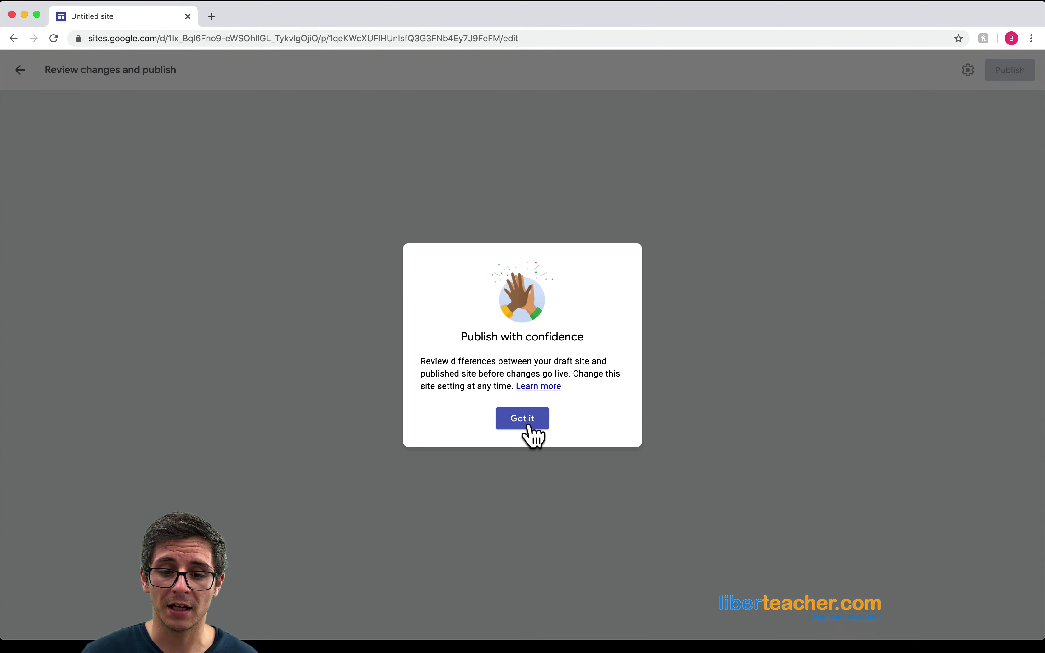
click(534, 425)
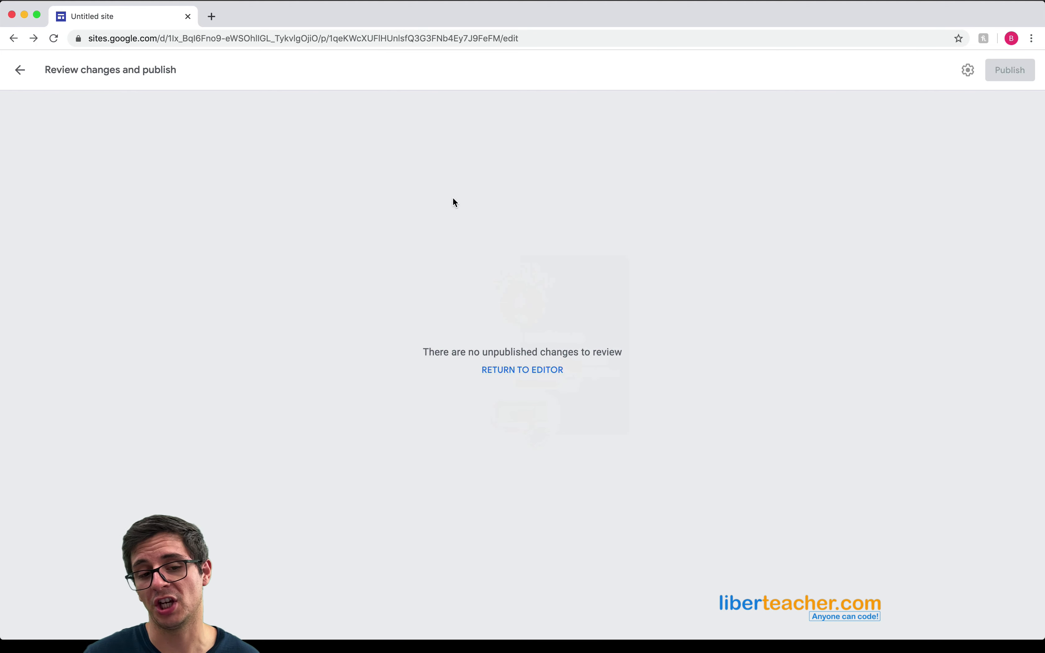
click(20, 69)
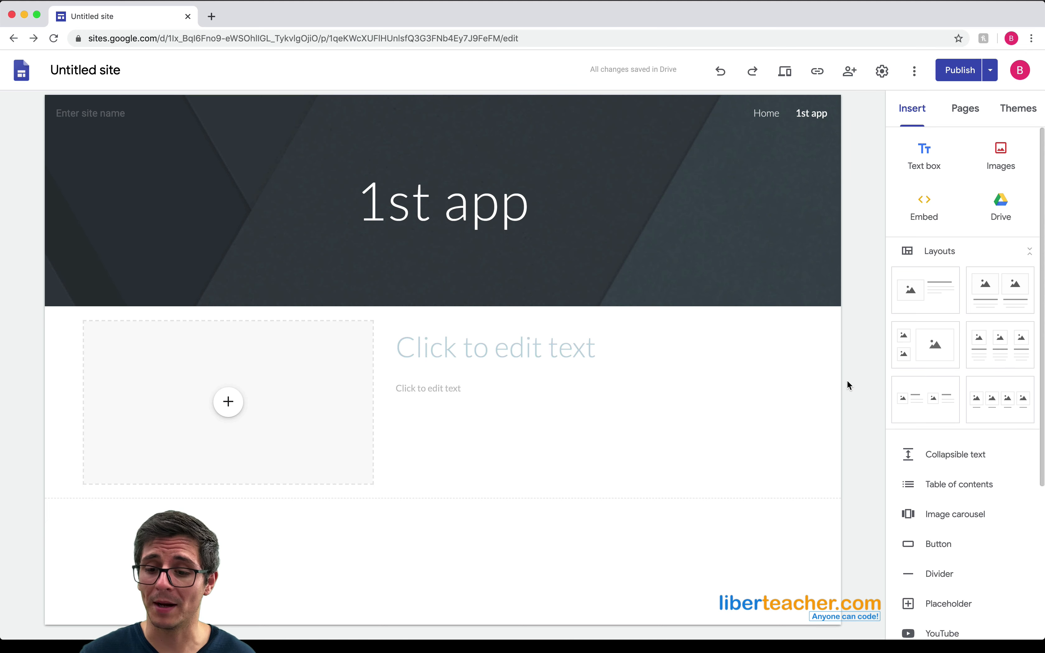
Look through the elements that can be inserted and display the available site themes
scroll(993, 518, down, 5)
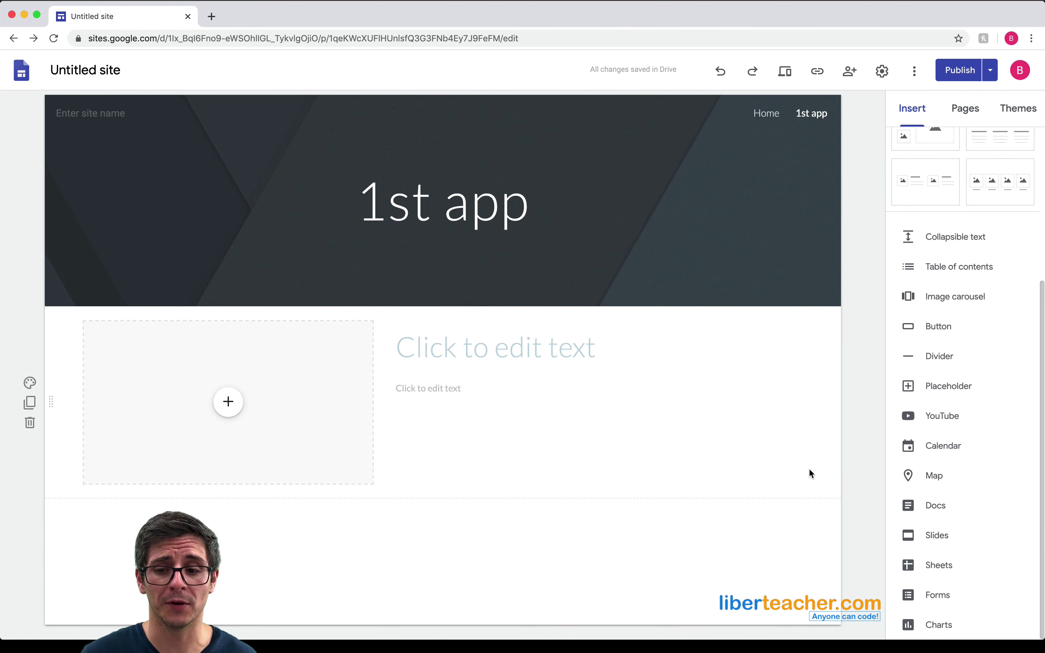
scroll(930, 430, up, 5)
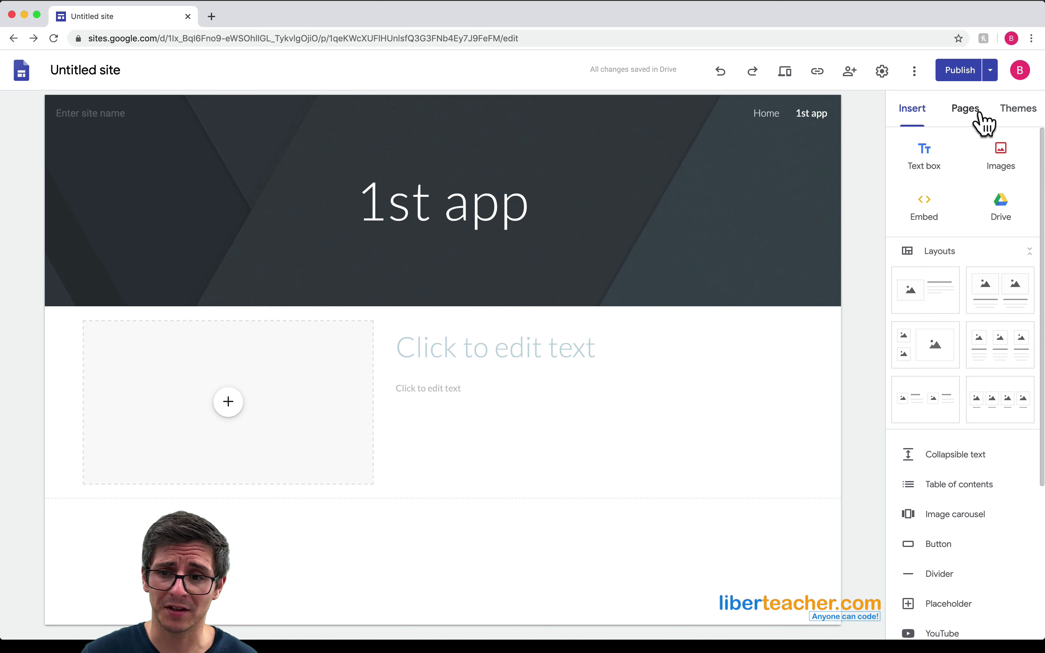
click(1017, 110)
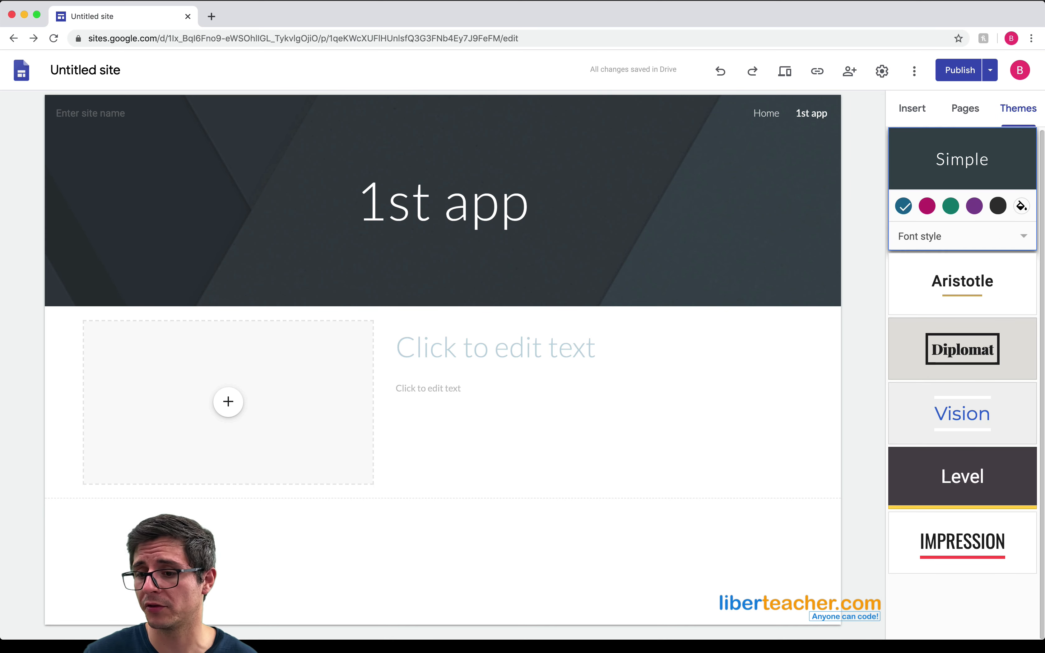